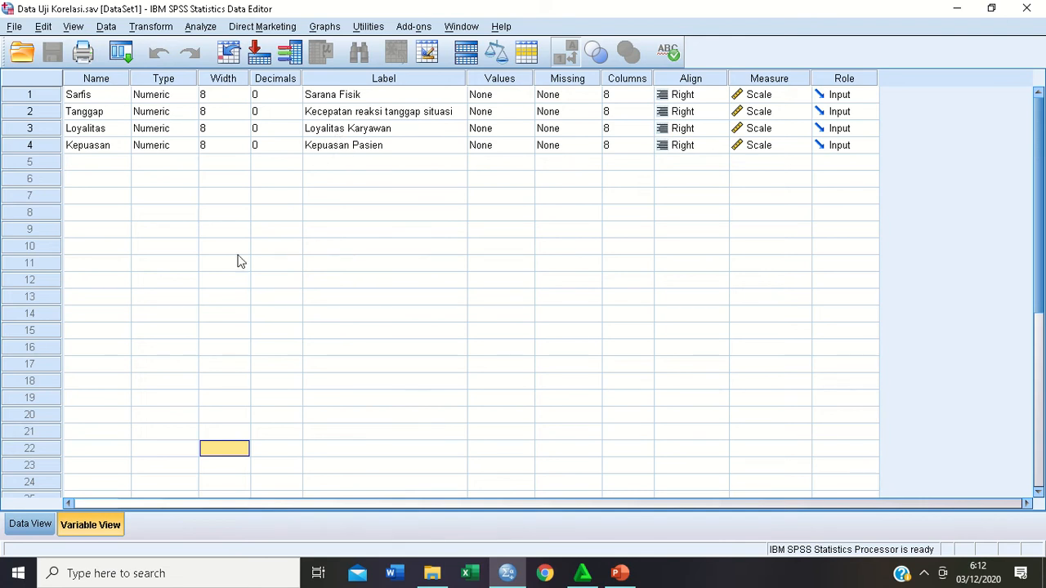
# - From the data view, open the Explore analysis, reset it, and add Loyalitas Karyawan and Kepuasan Pasien as dependent variables
pyautogui.click(30, 525)
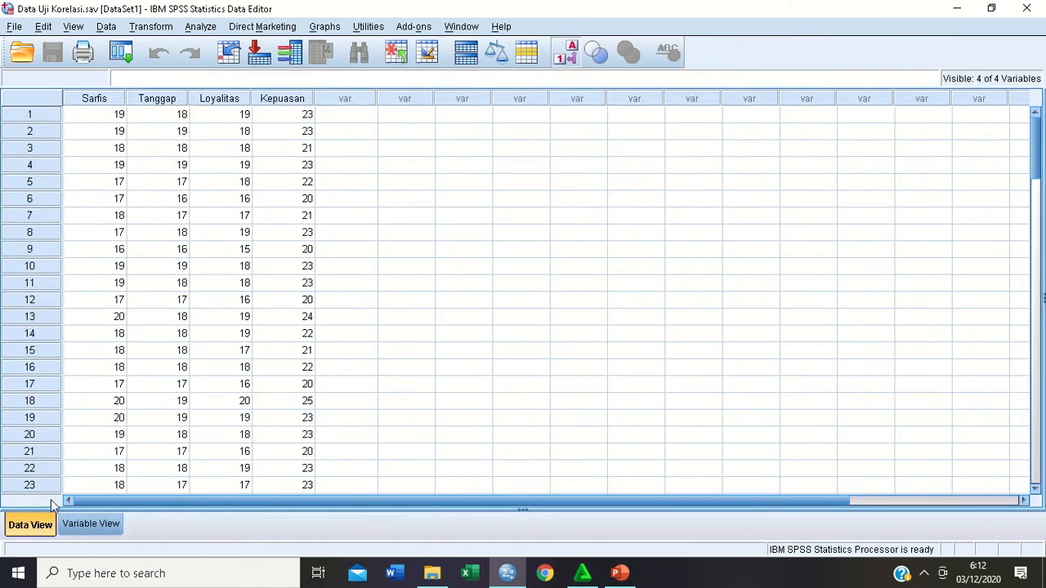
pyautogui.moveTo(1036, 157); pyautogui.dragTo(1020, 134)
pyautogui.click(201, 29)
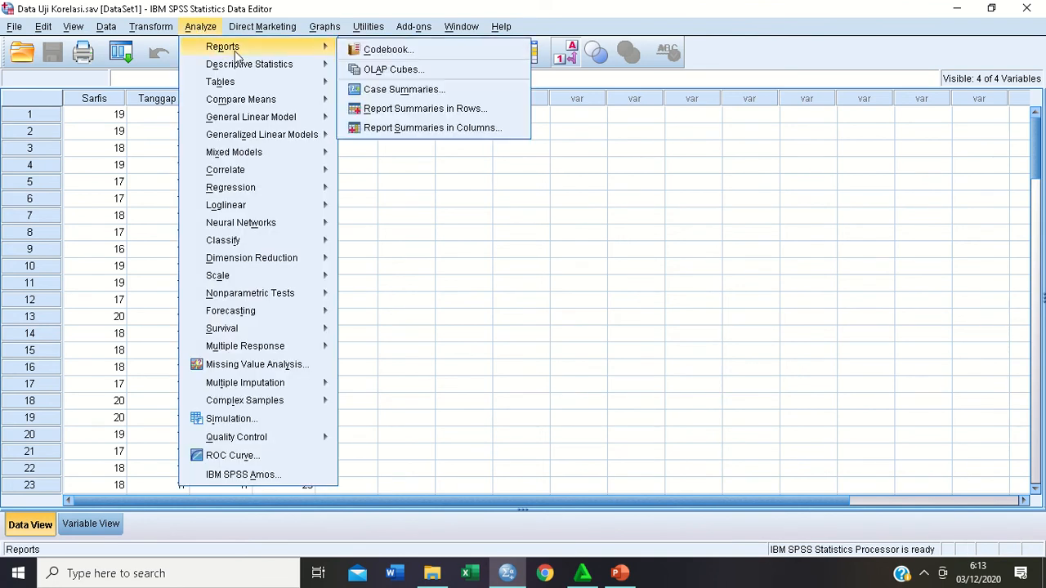
pyautogui.moveTo(266, 61)
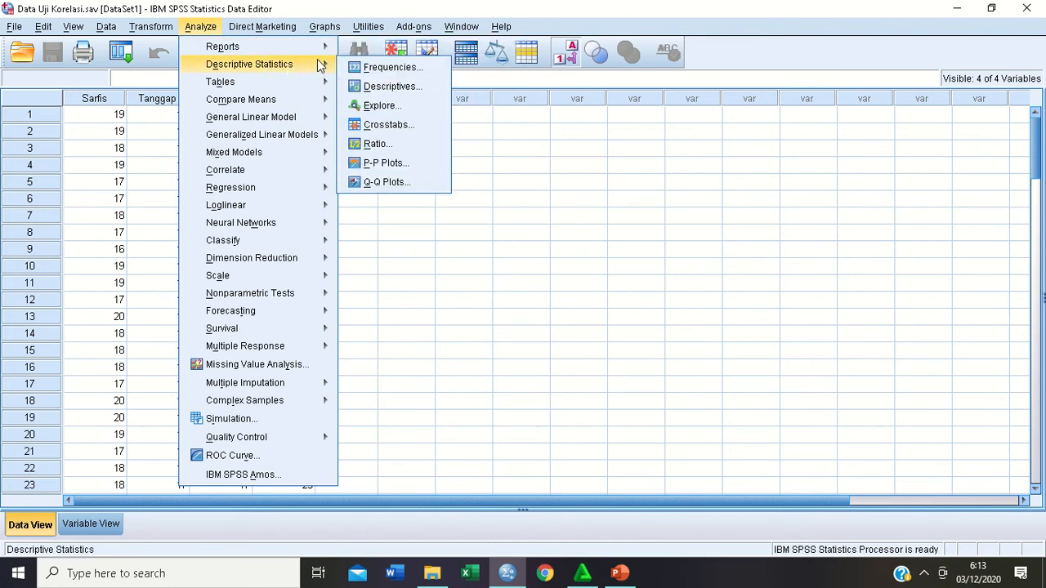
pyautogui.click(411, 113)
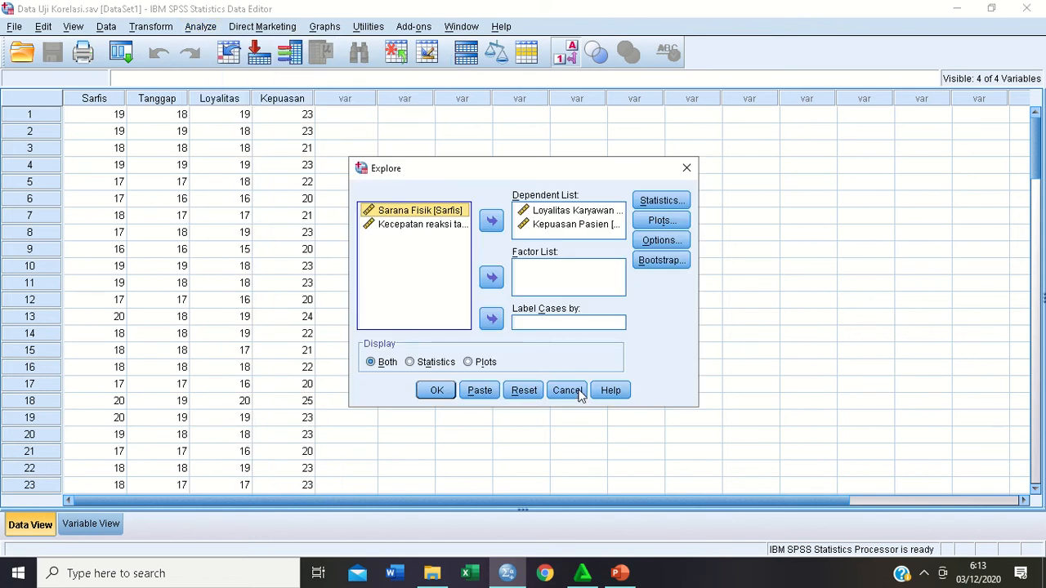
pyautogui.click(524, 391)
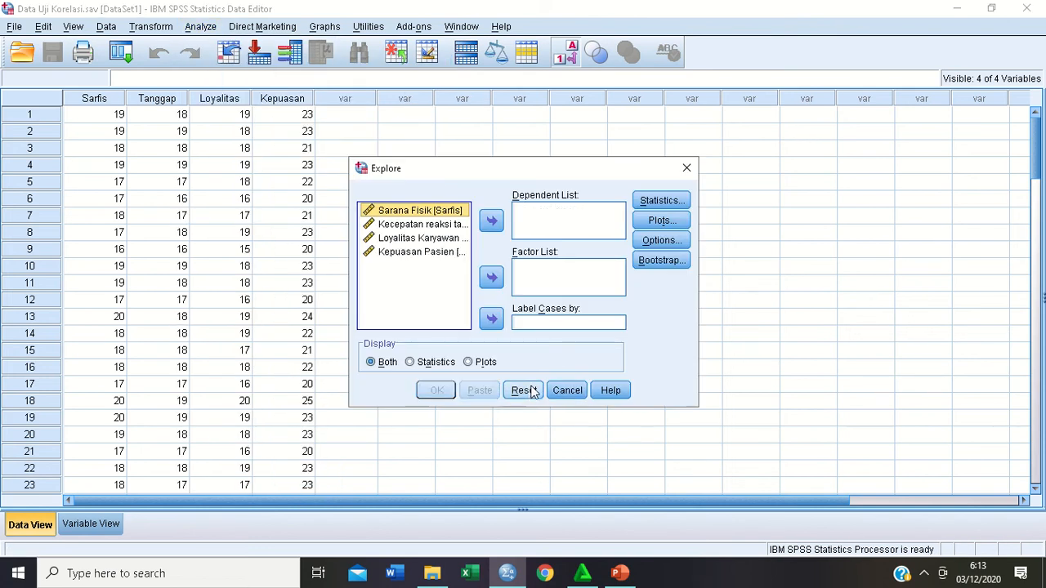
pyautogui.click(421, 239)
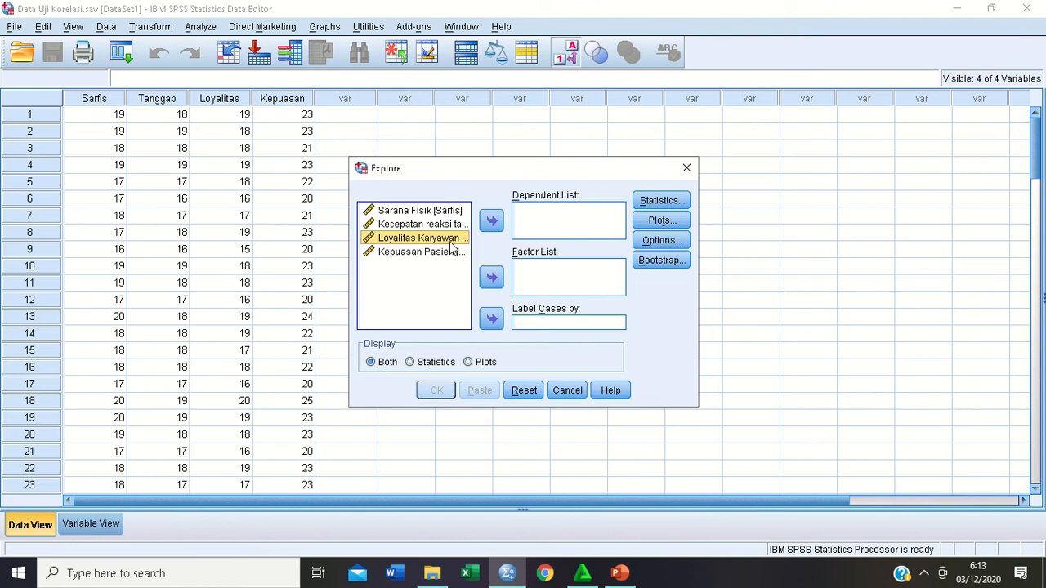
pyautogui.click(490, 222)
pyautogui.click(421, 238)
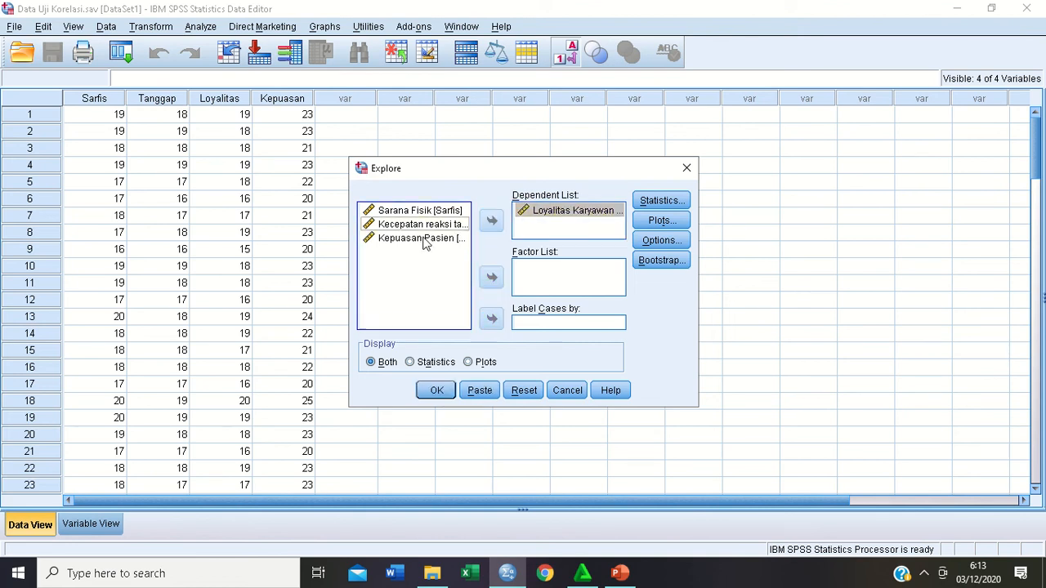
pyautogui.click(490, 225)
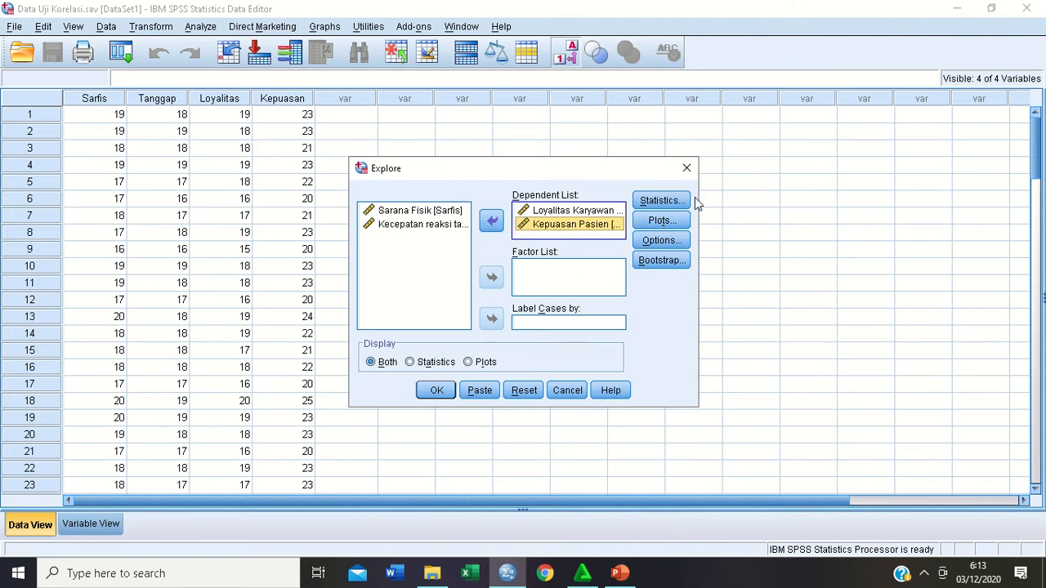
# - Enable normality plots with tests for the Explore analysis and run it
pyautogui.click(661, 220)
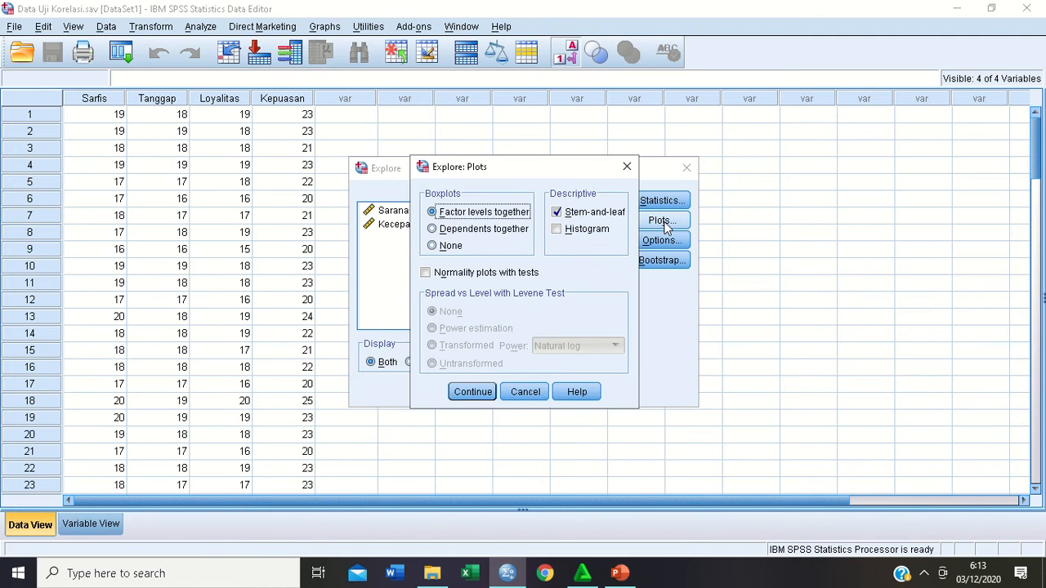
pyautogui.click(425, 275)
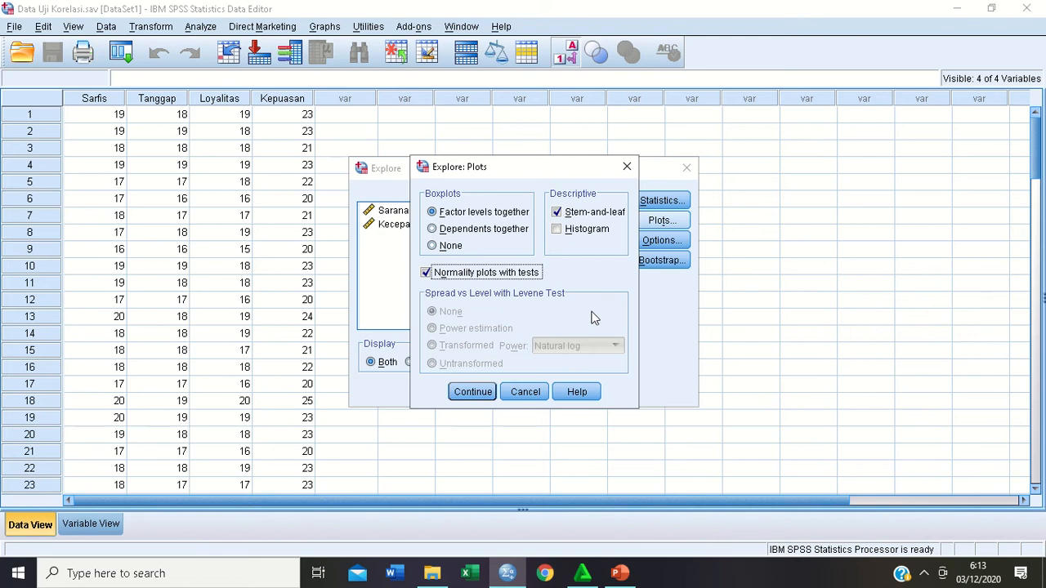
pyautogui.click(480, 393)
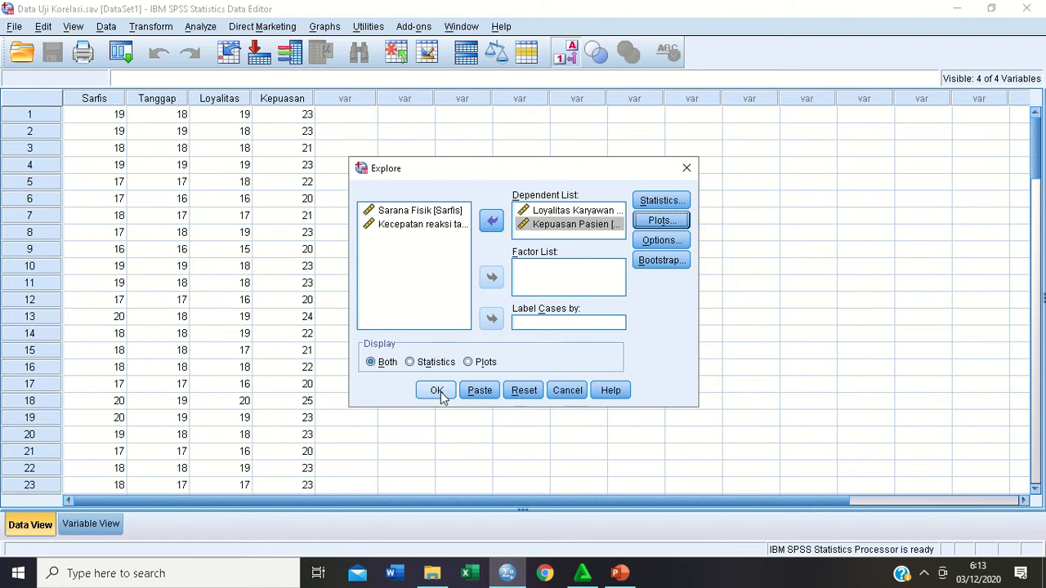
pyautogui.click(437, 391)
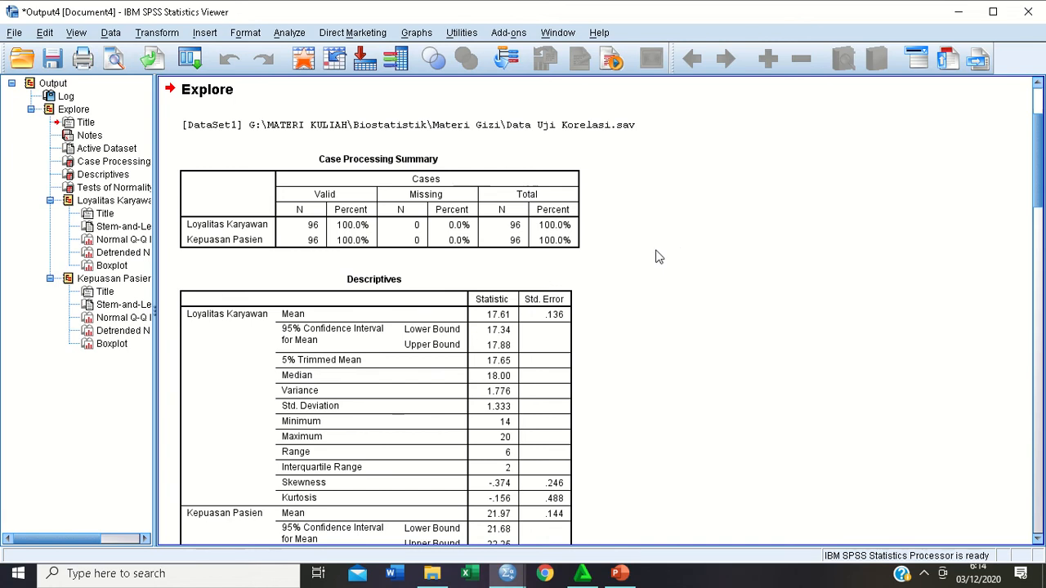
# - Examine the Case Processing Summary, Descriptives and Tests of Normality tables for Loyalitas Karyawan and Kepuasan Pasien
pyautogui.click(503, 199)
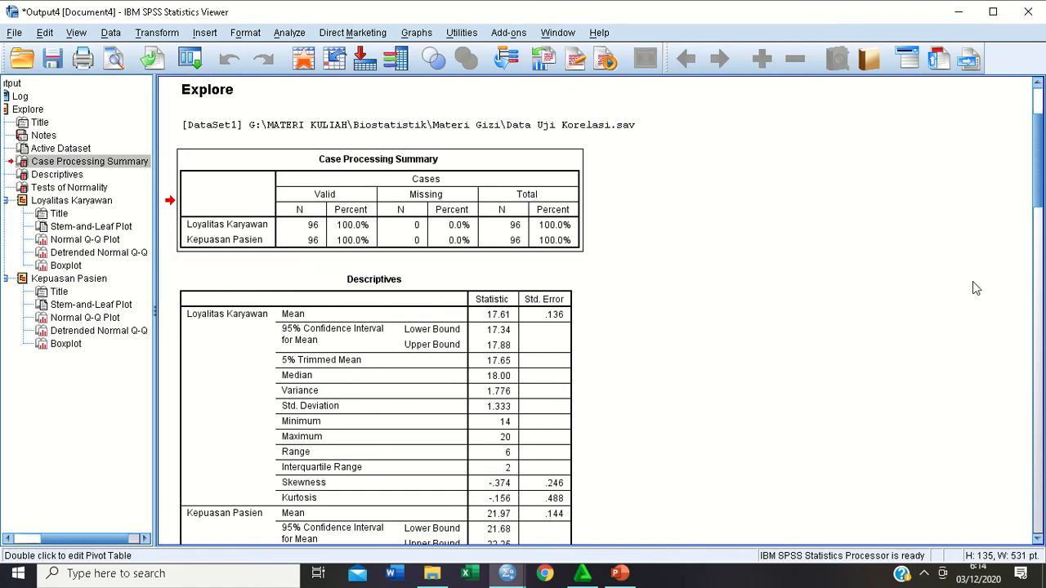
pyautogui.click(387, 427)
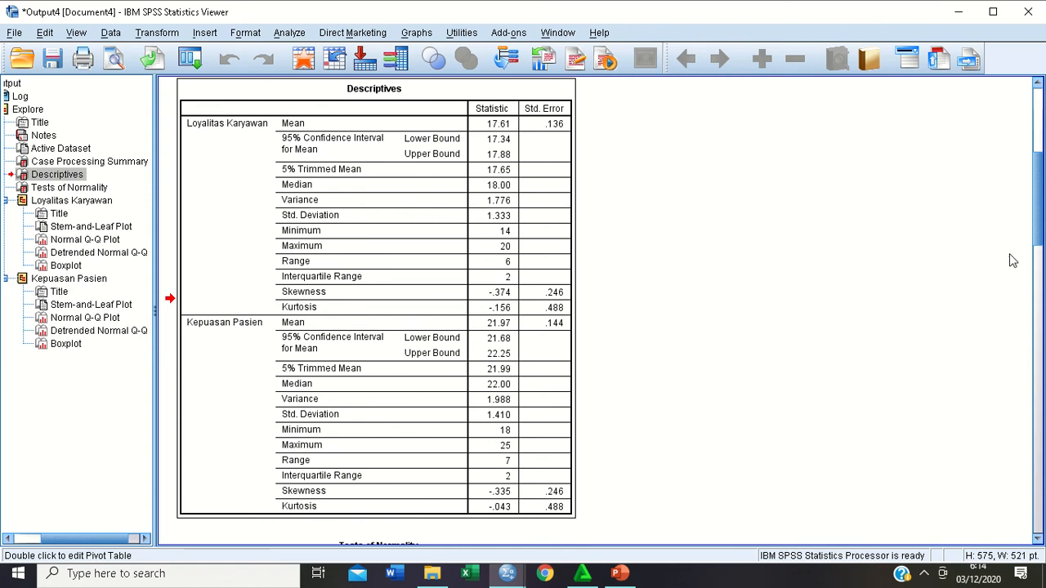
pyautogui.moveTo(1043, 214); pyautogui.dragTo(1043, 287)
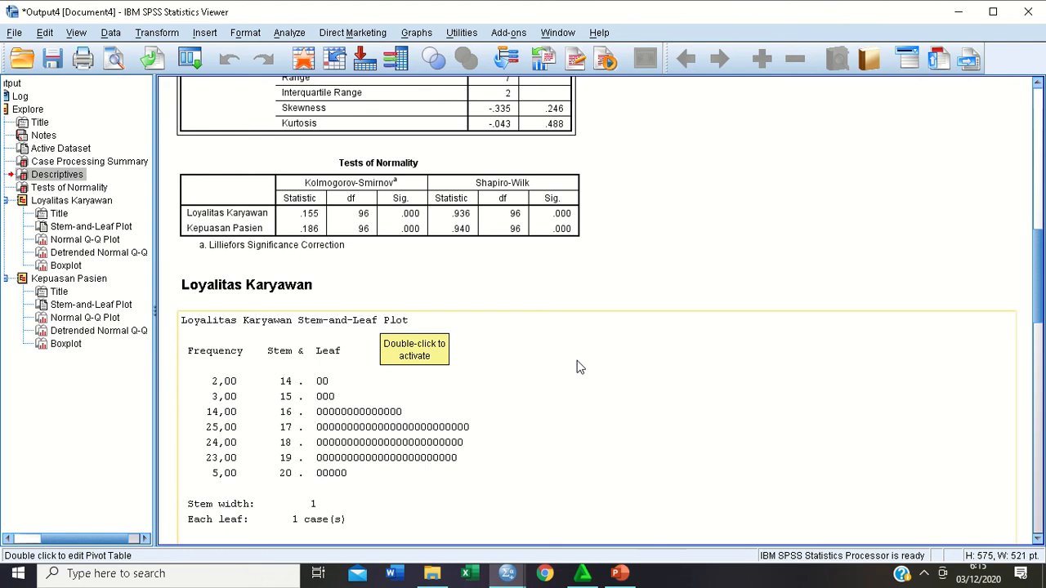
pyautogui.click(276, 232)
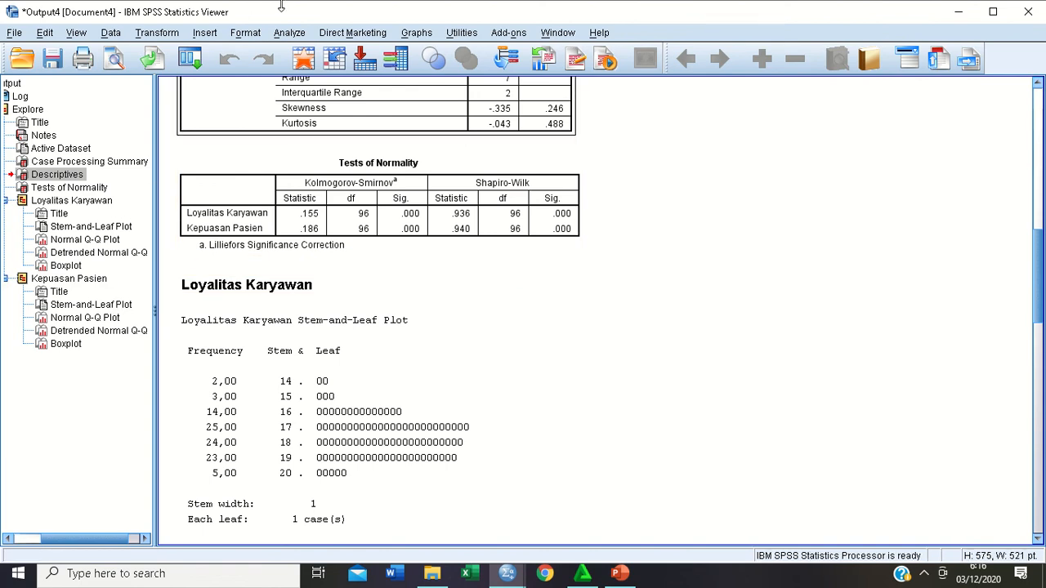
# - Return to the dataset, open and reset Bivariate Correlations, and add Loyalitas Karyawan and Kepuasan Pasien as the variables
pyautogui.click(309, 64)
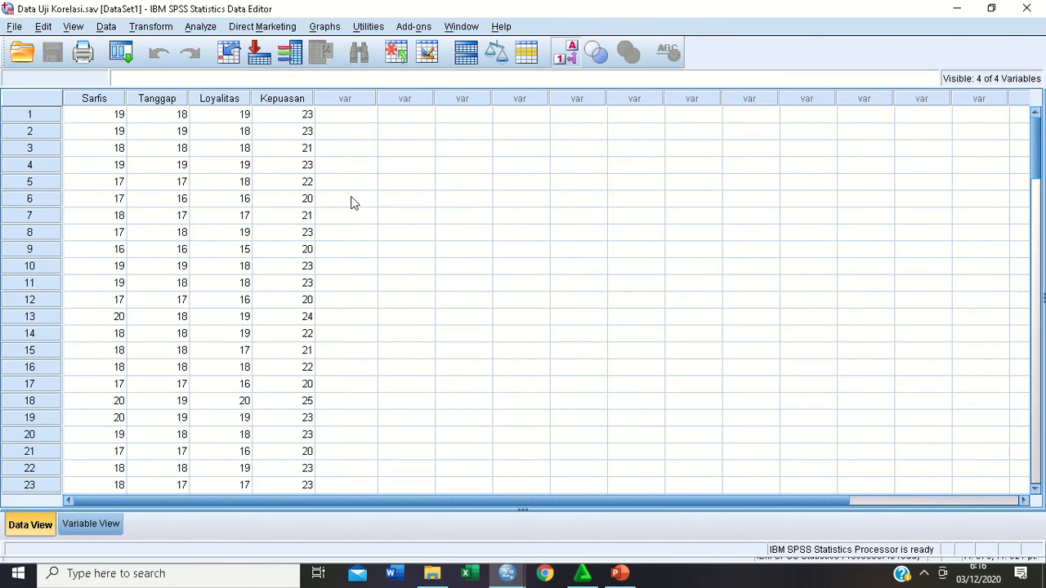
pyautogui.click(201, 27)
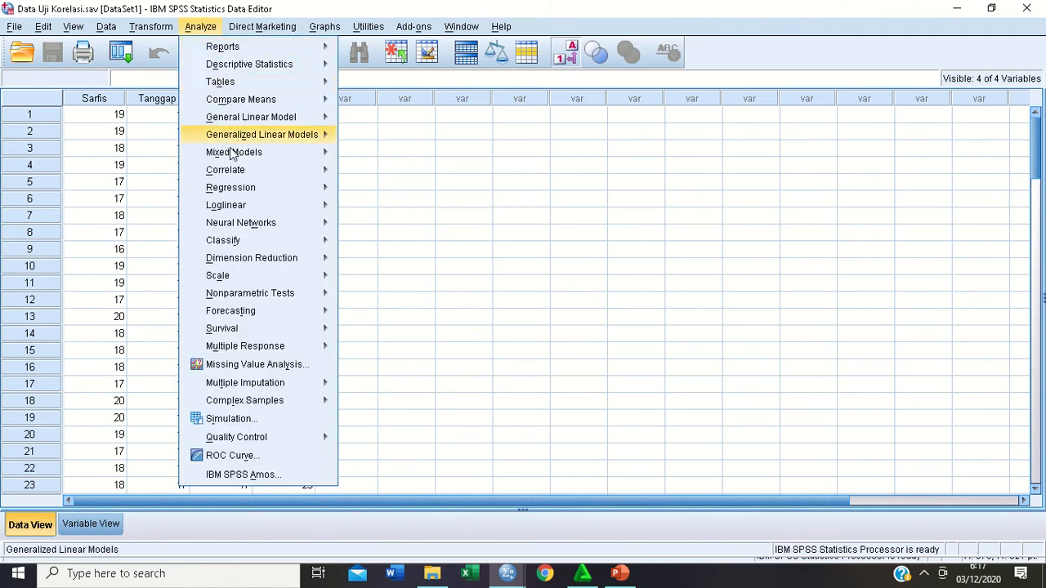
pyautogui.moveTo(242, 173)
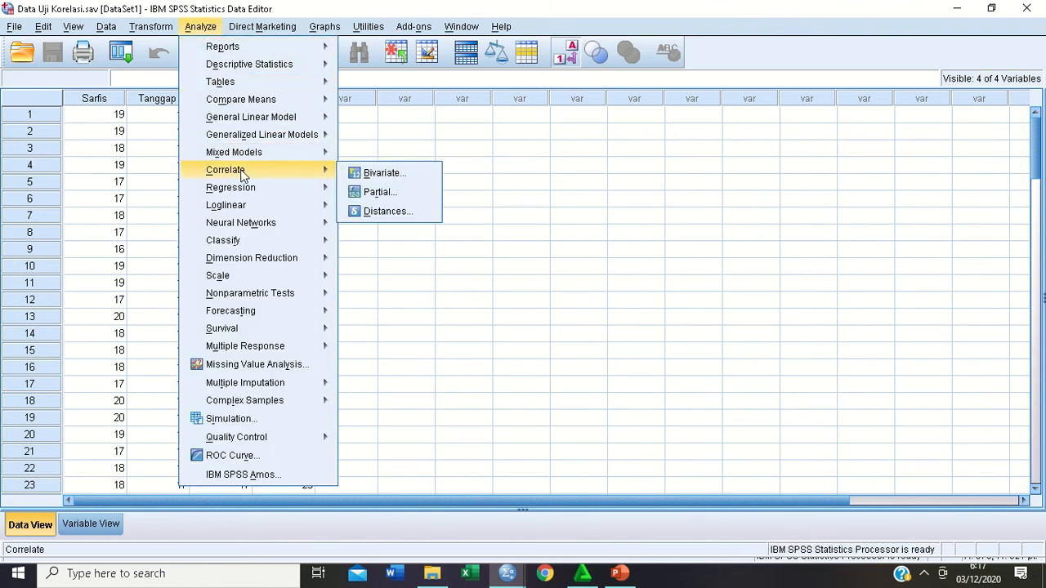
pyautogui.click(378, 174)
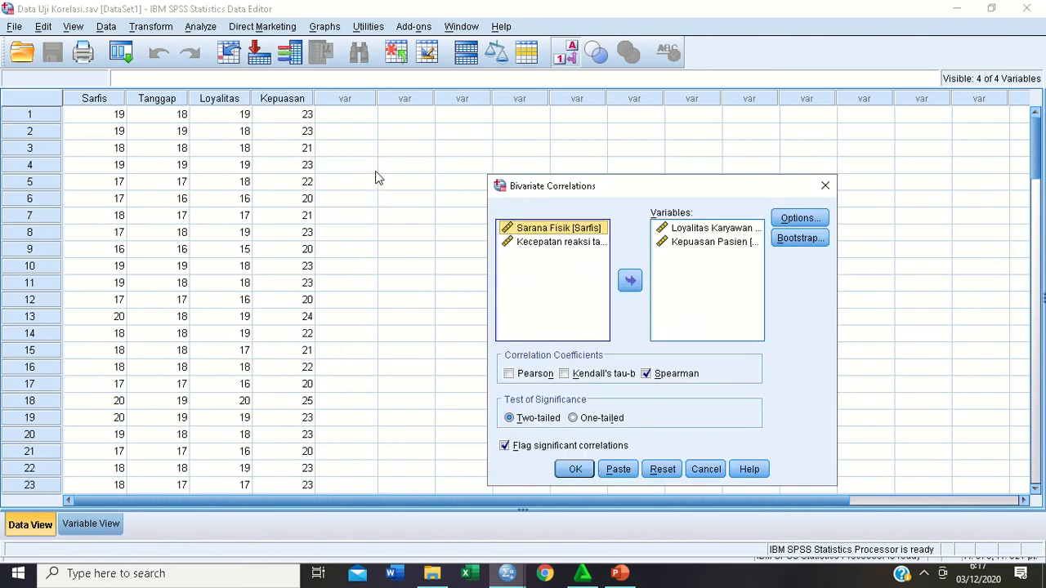
pyautogui.click(658, 472)
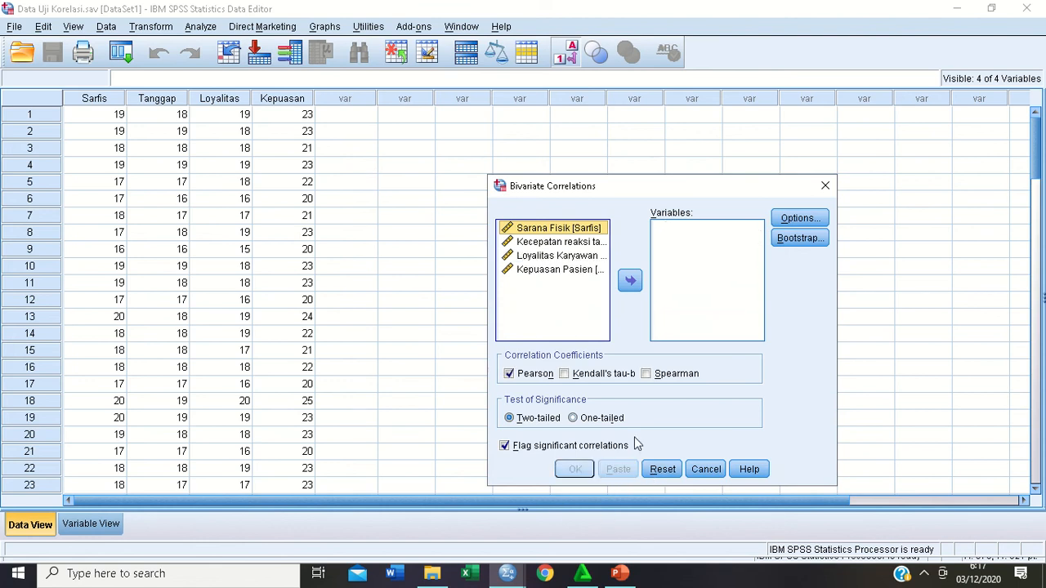
pyautogui.click(550, 255)
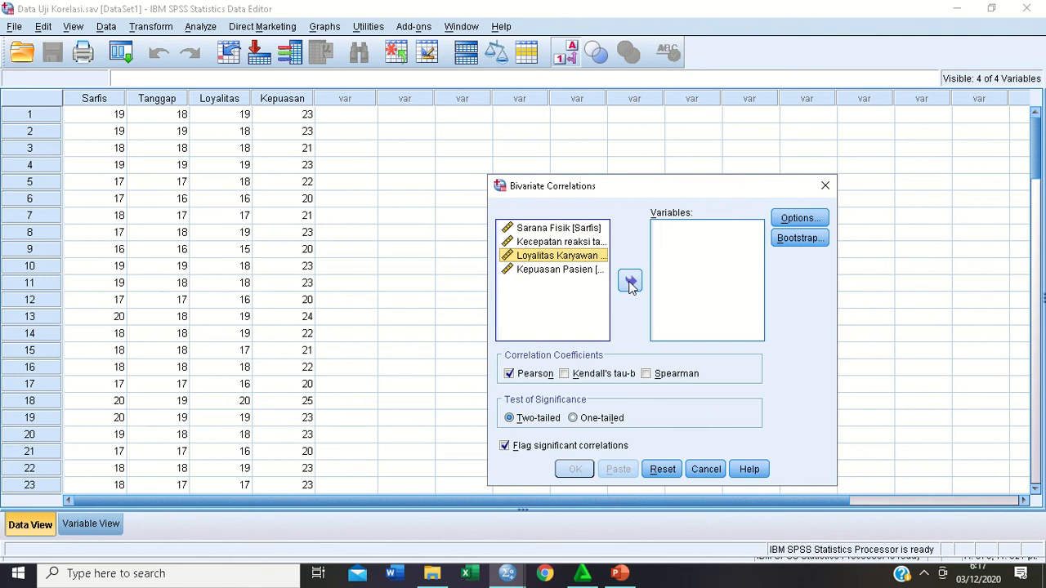
pyautogui.click(629, 282)
pyautogui.click(573, 258)
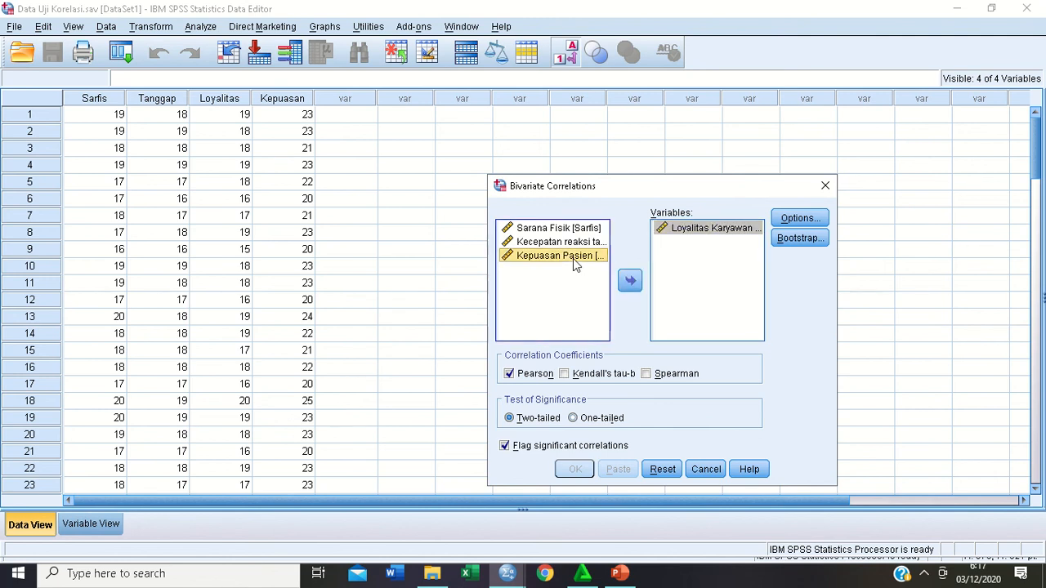
pyautogui.click(629, 283)
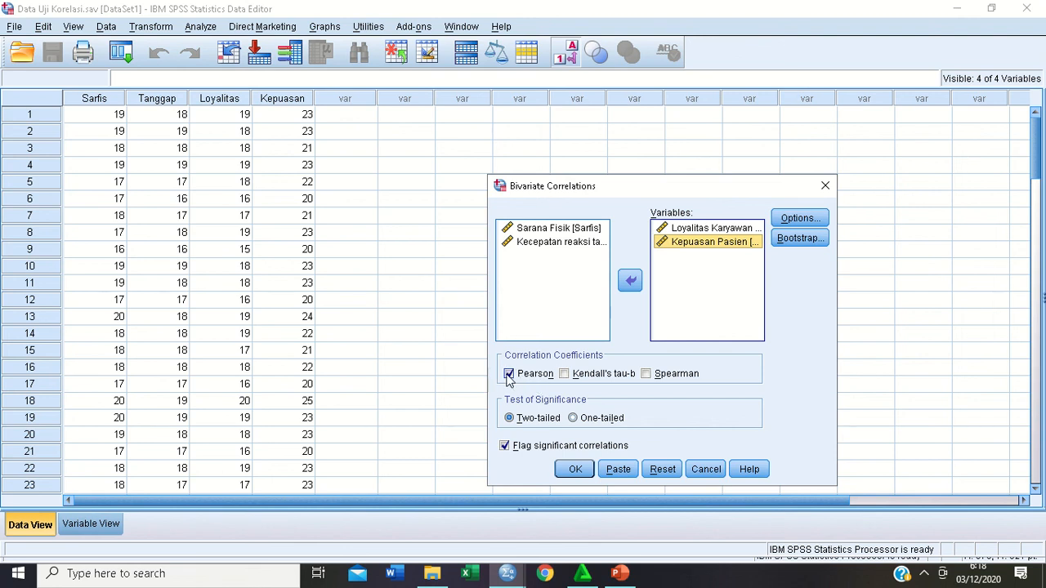
# - Choose Spearman instead of Pearson as the only correlation coefficient and run the bivariate correlation
pyautogui.click(508, 374)
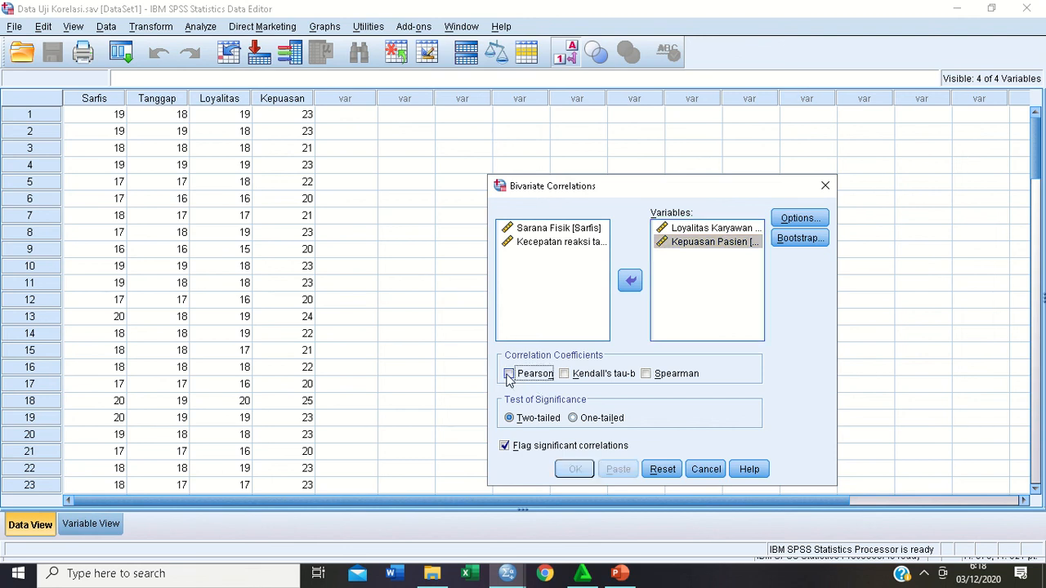
pyautogui.click(645, 373)
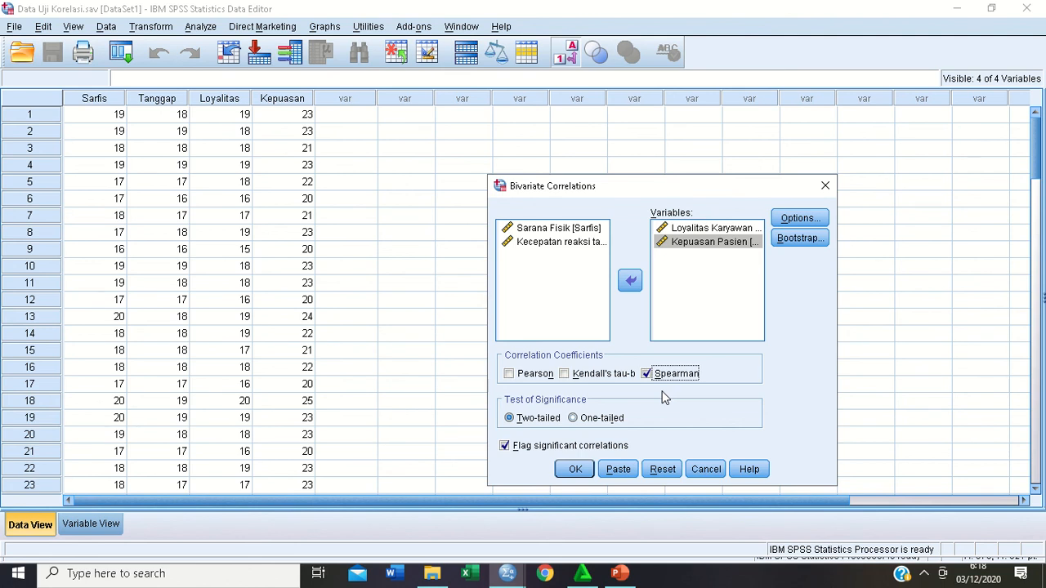
pyautogui.click(508, 374)
pyautogui.click(510, 378)
pyautogui.click(647, 374)
pyautogui.click(509, 374)
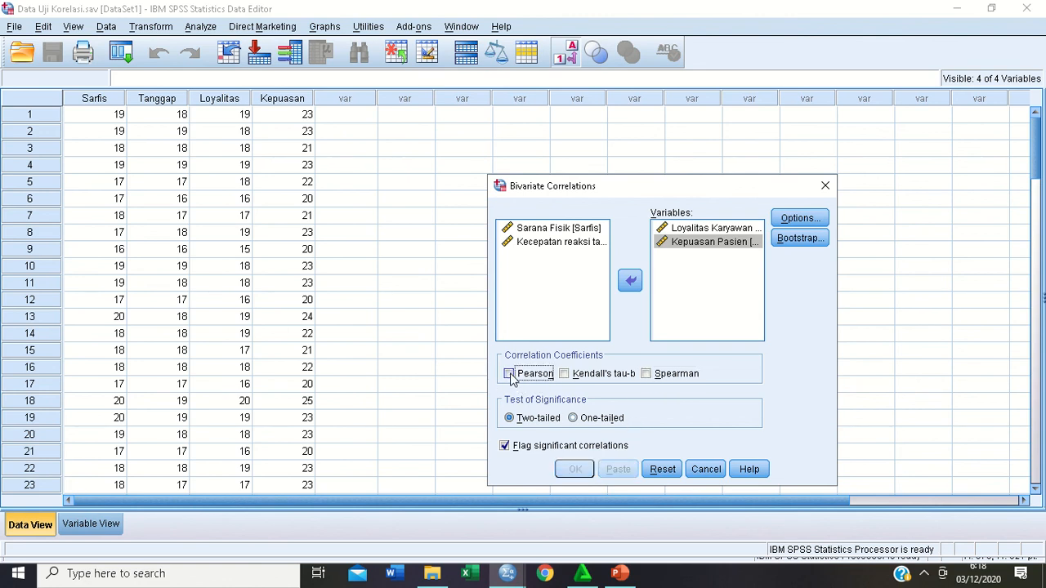
pyautogui.click(646, 374)
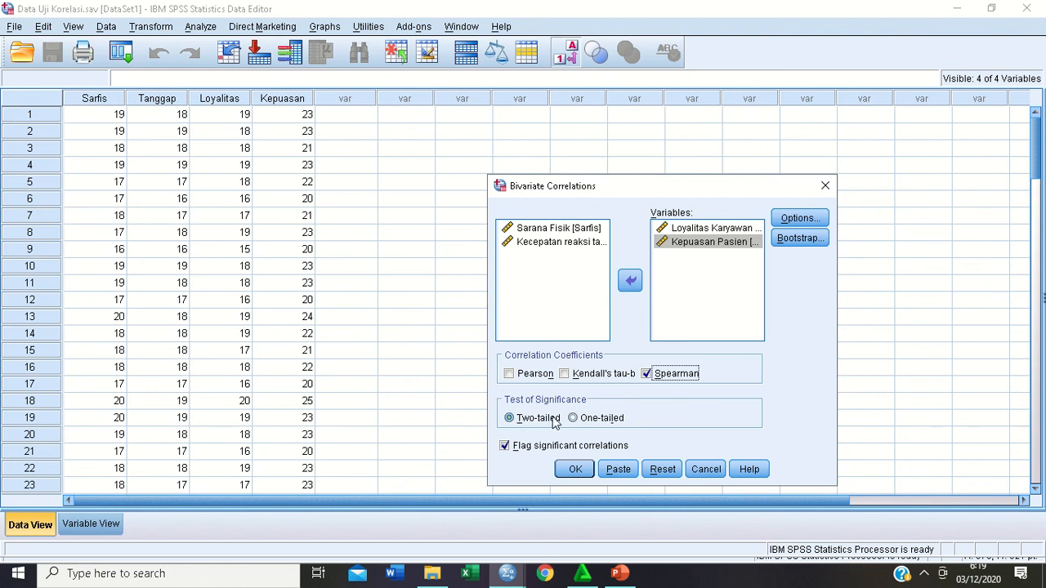
pyautogui.click(575, 470)
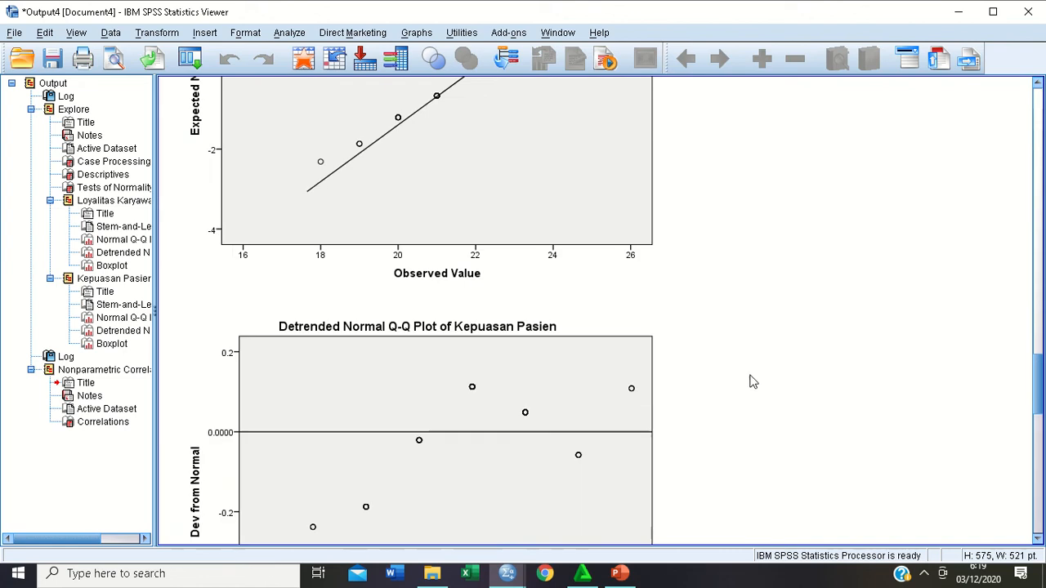
# - Examine the Spearman's rho Correlations table for Loyalitas Karyawan and Kepuasan Pasien in the Nonparametric Correlations output
pyautogui.scroll(15, 796, 388)
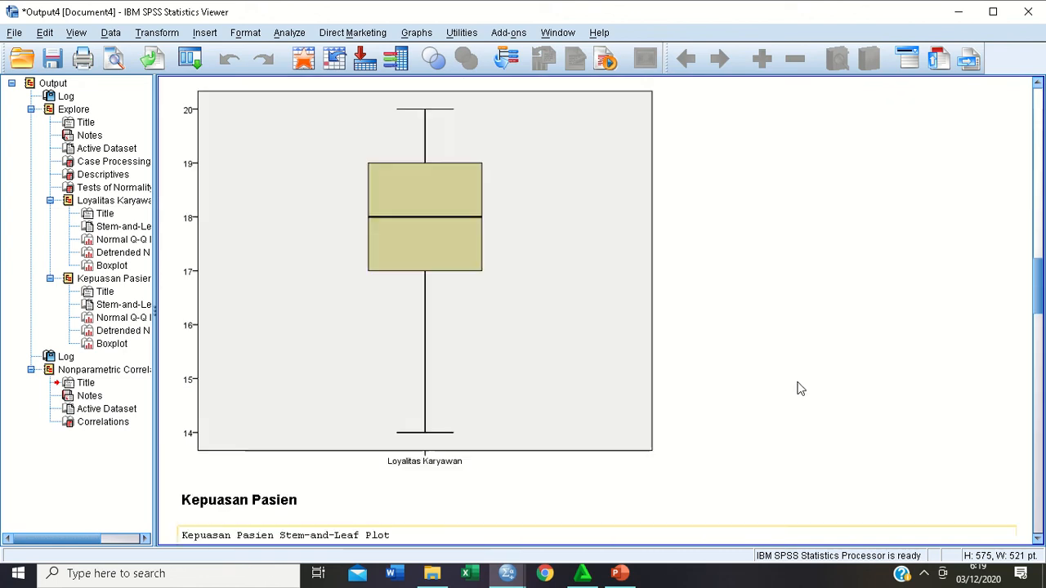
pyautogui.scroll(-15, 799, 388)
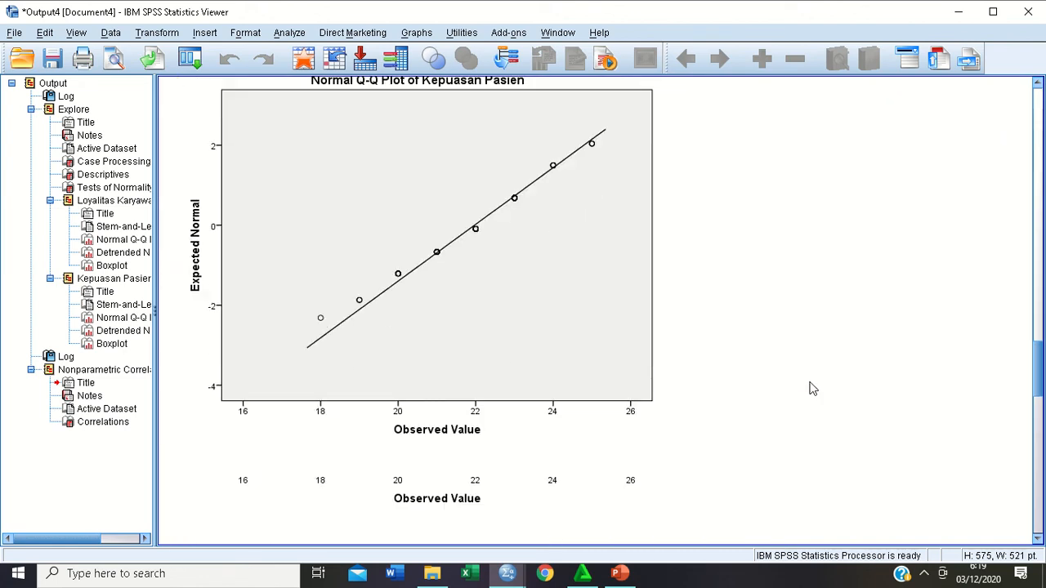
pyautogui.scroll(-15, 812, 388)
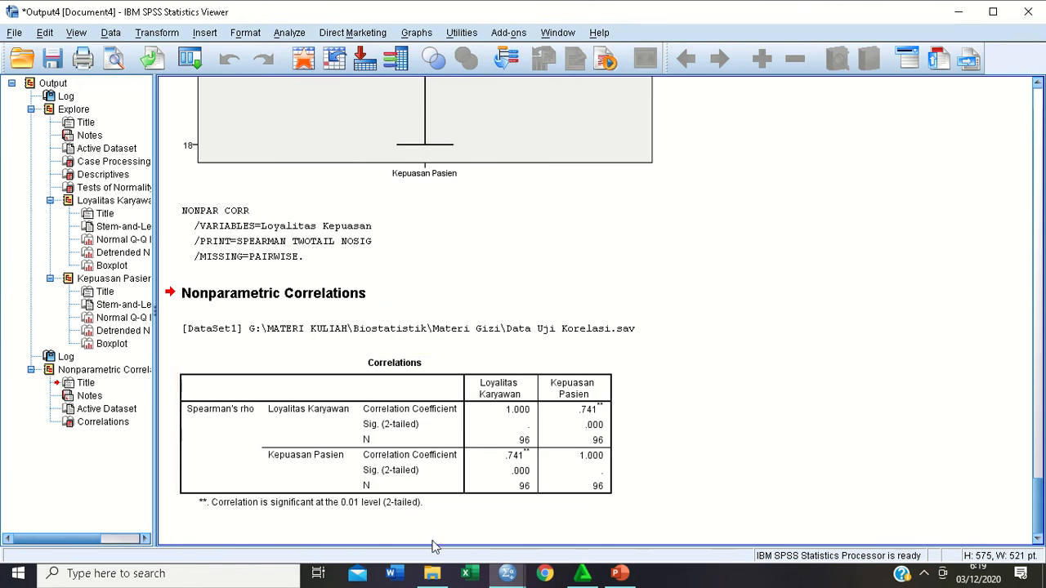
pyautogui.click(316, 368)
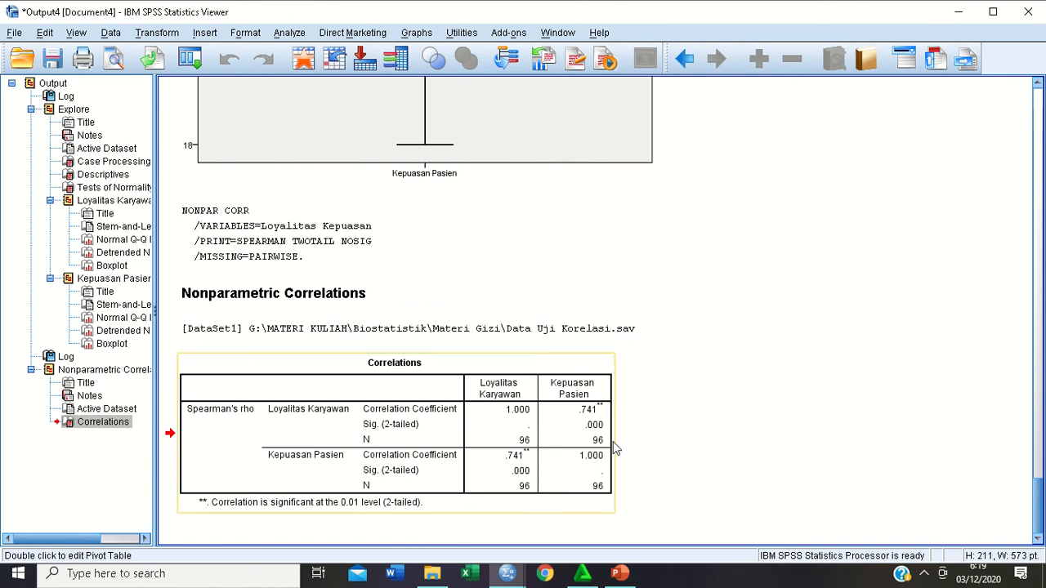
pyautogui.click(445, 442)
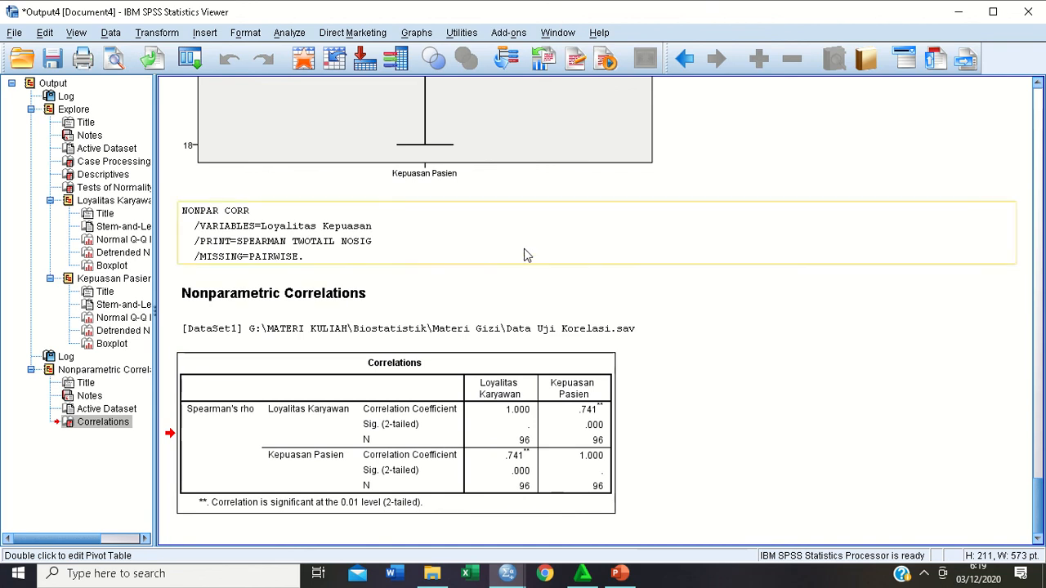
pyautogui.moveTo(506, 5)
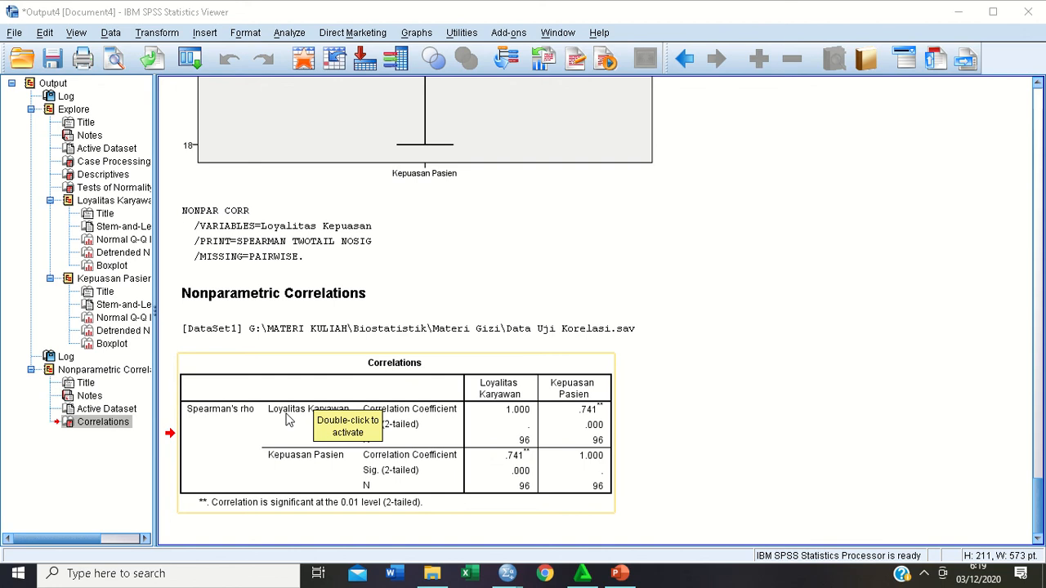
pyautogui.click(595, 418)
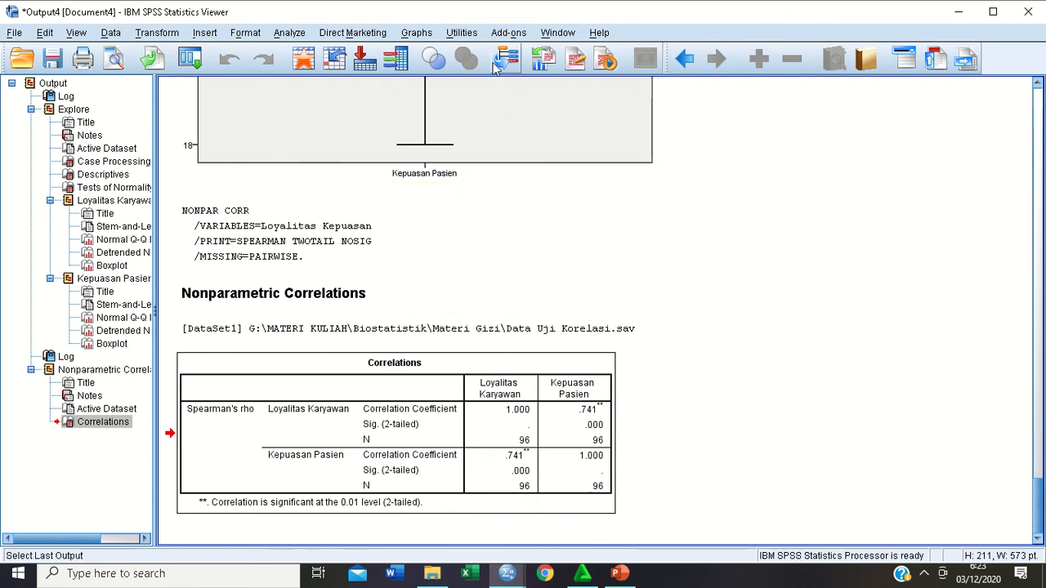
pyautogui.moveTo(449, 5)
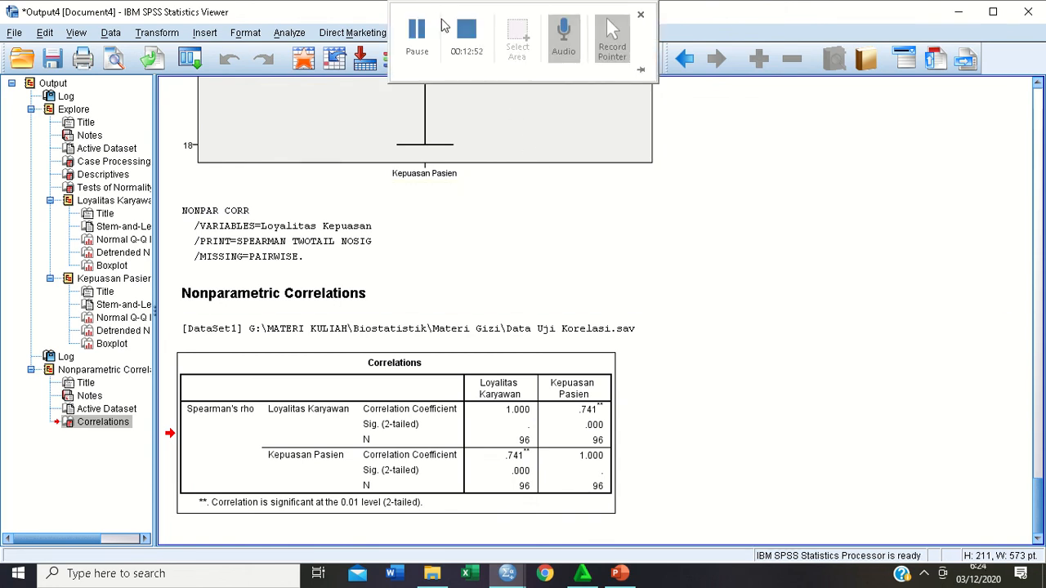